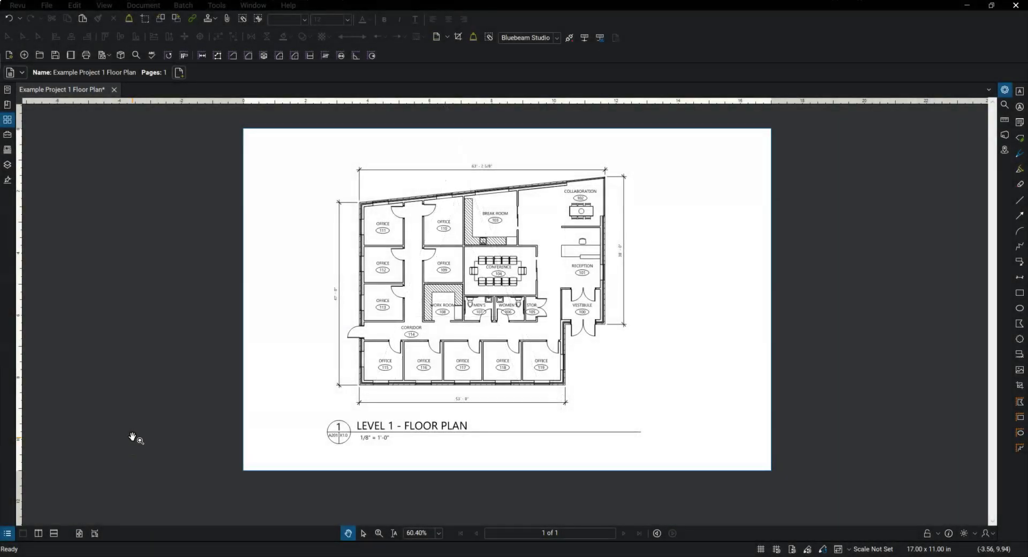
Step: Draw a rectangle about 1.22 by 1.26 inches along the inner walls of Office 119 and display the markup's properties
{"action": "left_click", "coordinate": [128, 437]}
{"action": "left_click", "coordinate": [493, 369]}
{"action": "left_click", "coordinate": [1020, 294]}
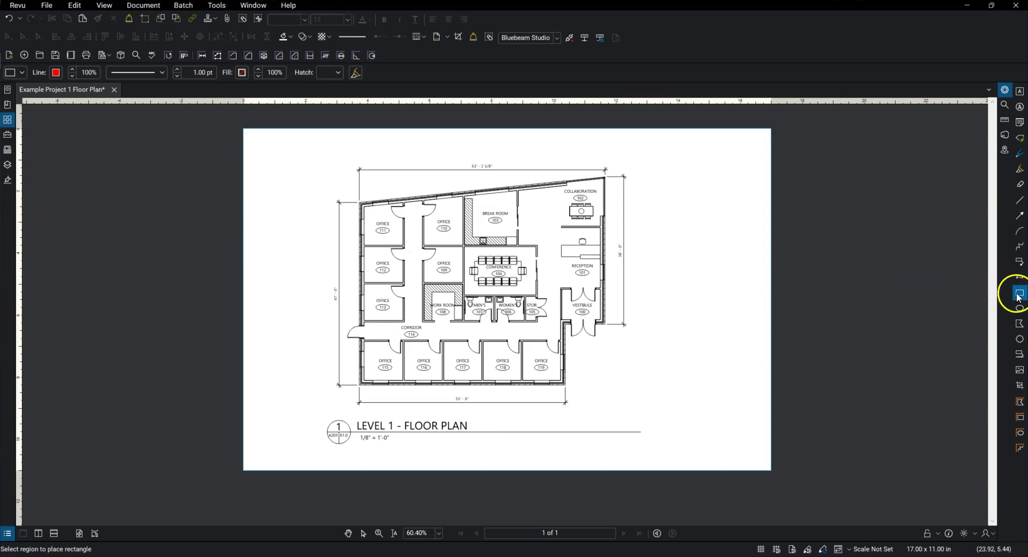
{"action": "left_click", "coordinate": [1005, 89]}
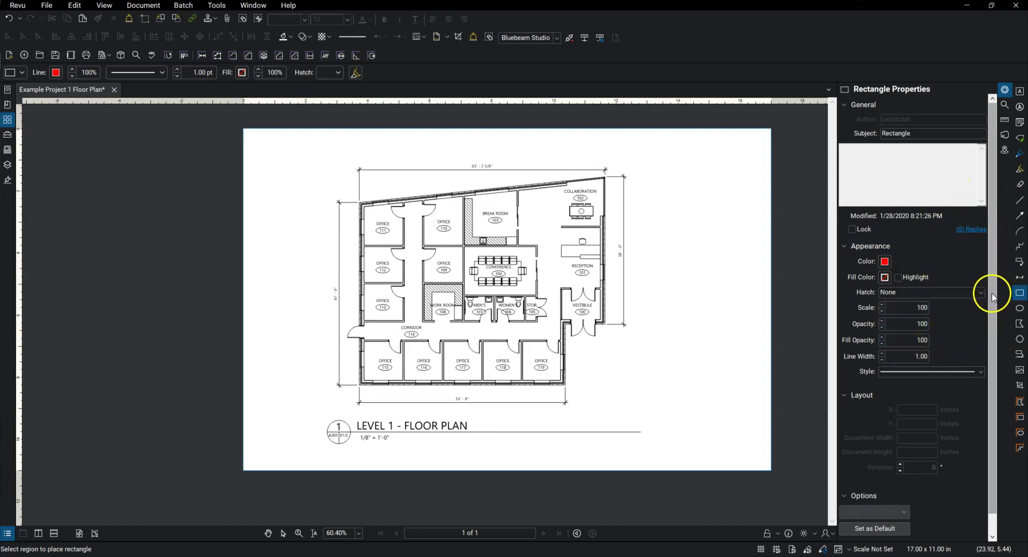
{"action": "scroll", "coordinate": [549, 370], "scroll_direction": "up", "scroll_amount": 6}
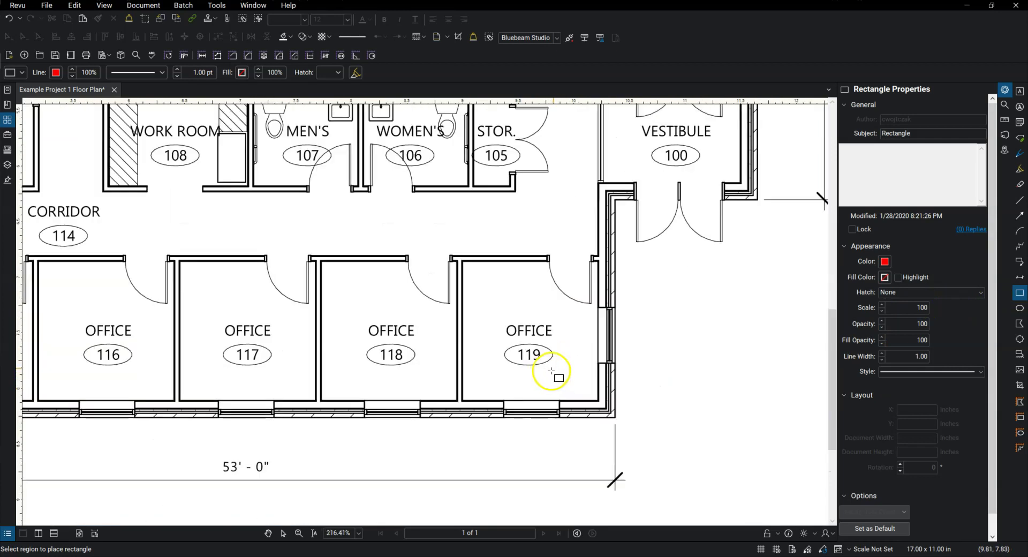
{"action": "left_click_drag", "start_coordinate": [573, 348], "coordinate": [526, 368]}
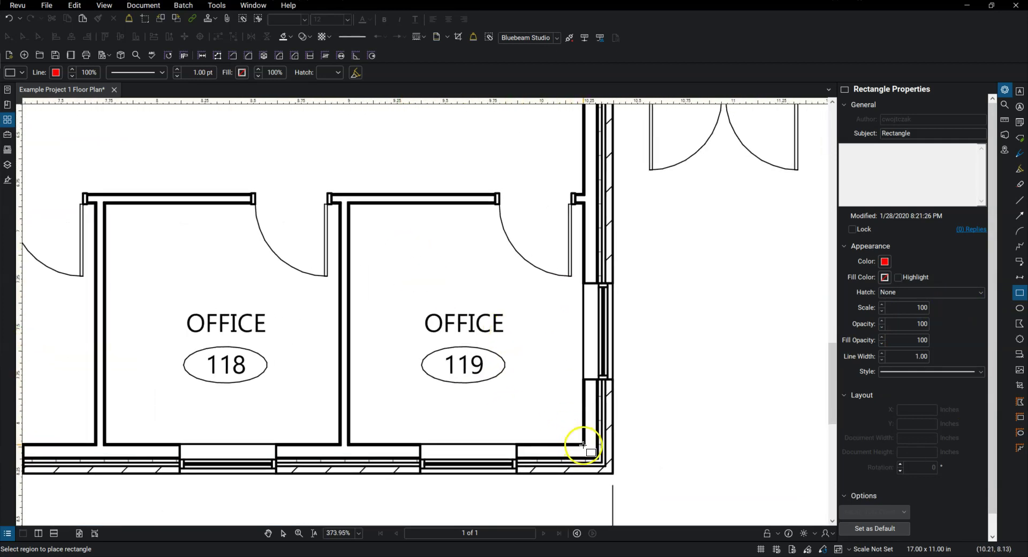
{"action": "left_click_drag", "start_coordinate": [583, 444], "coordinate": [349, 202]}
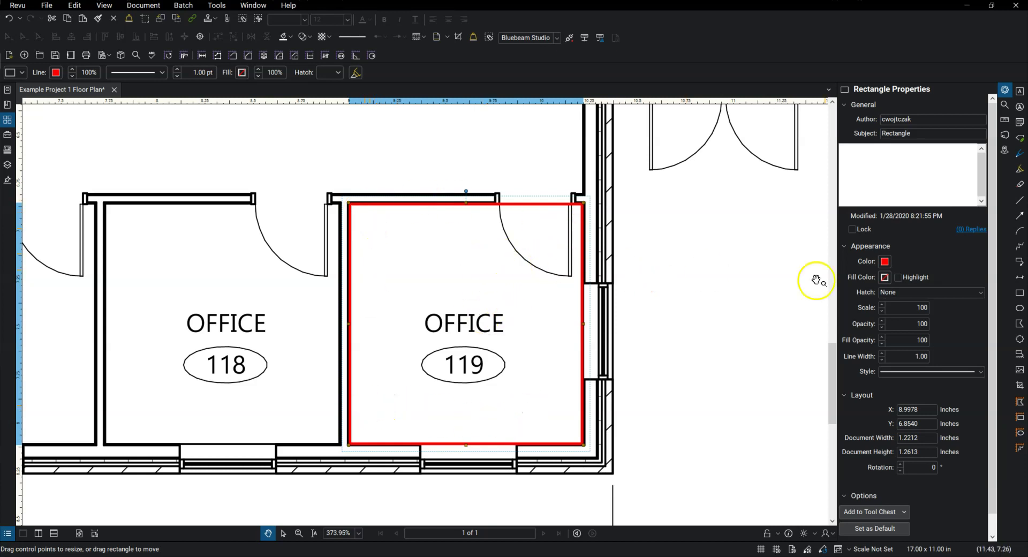
Step: Fill the Office 119 rectangle with red, turn on its Highlight option, and shift it up over the room's upper wall
{"action": "left_click", "coordinate": [883, 278]}
{"action": "left_click", "coordinate": [807, 303]}
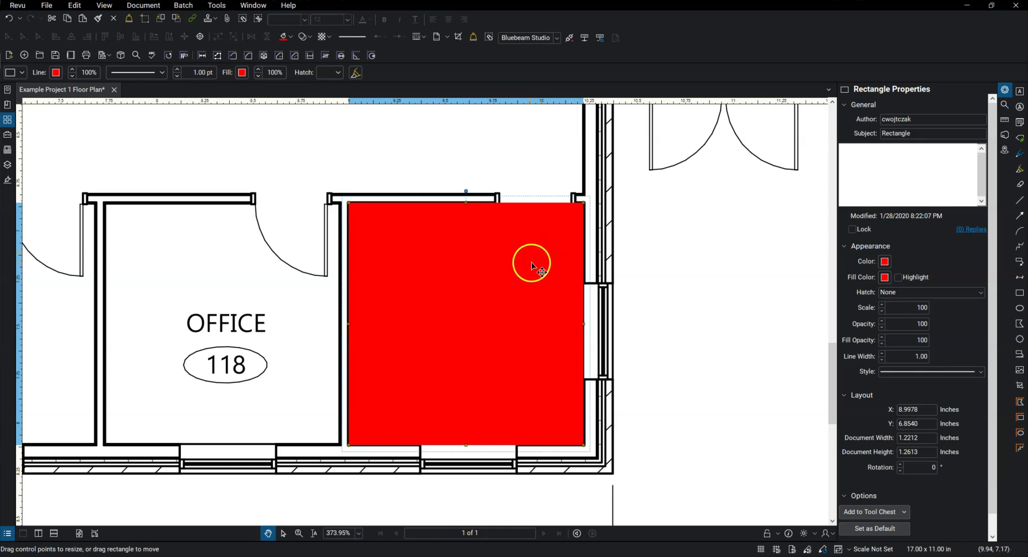
{"action": "left_click", "coordinate": [899, 277]}
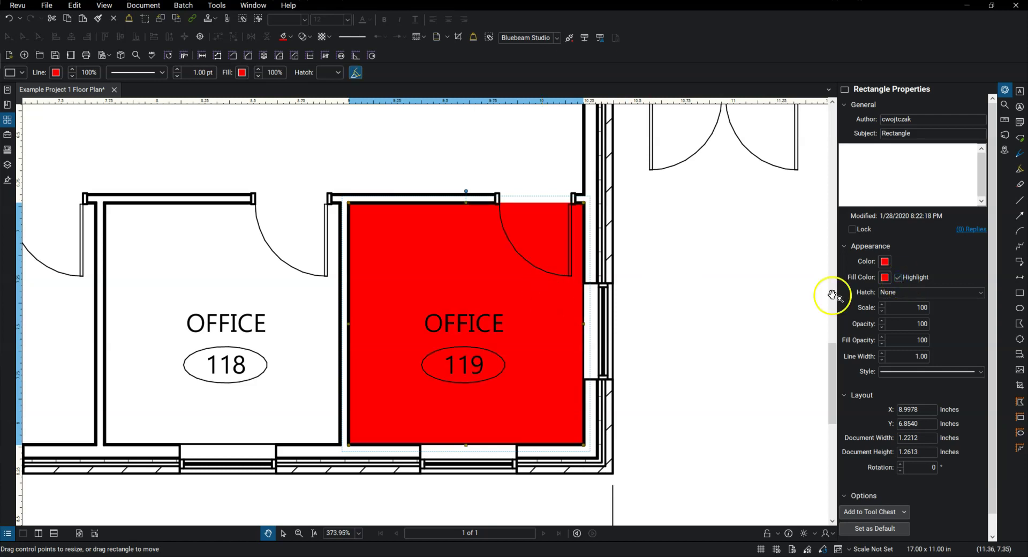
{"action": "double_click", "coordinate": [915, 339]}
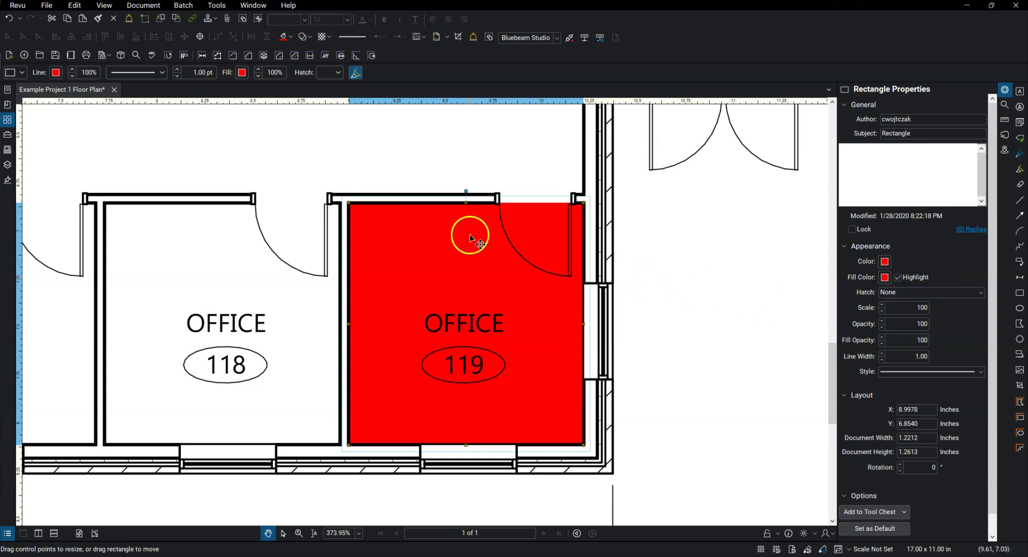
{"action": "left_click_drag", "start_coordinate": [470, 234], "coordinate": [468, 207]}
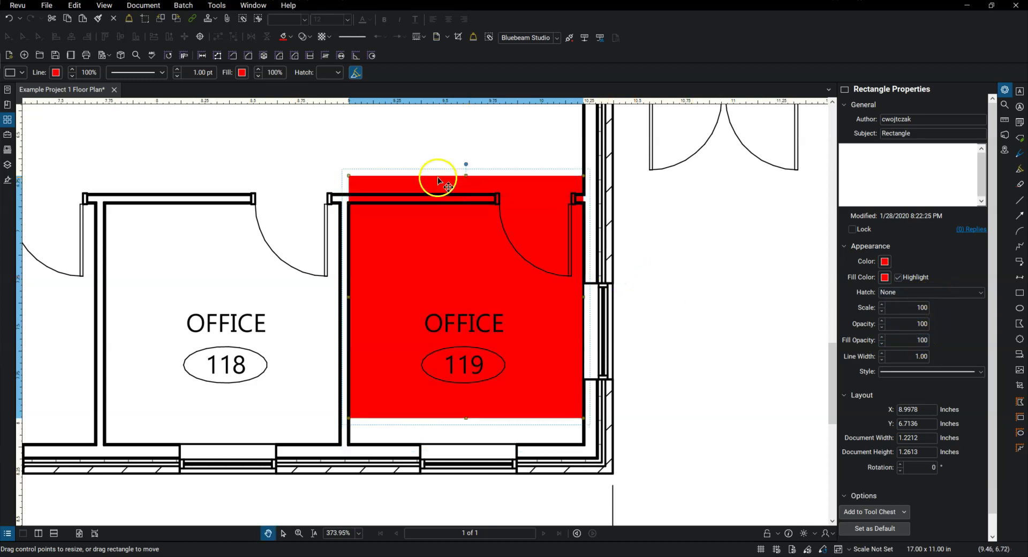
Step: Set the rectangle's outline colour to blue and its line width to 0.00, trying a width of 6.00 first
{"action": "left_click", "coordinate": [884, 277]}
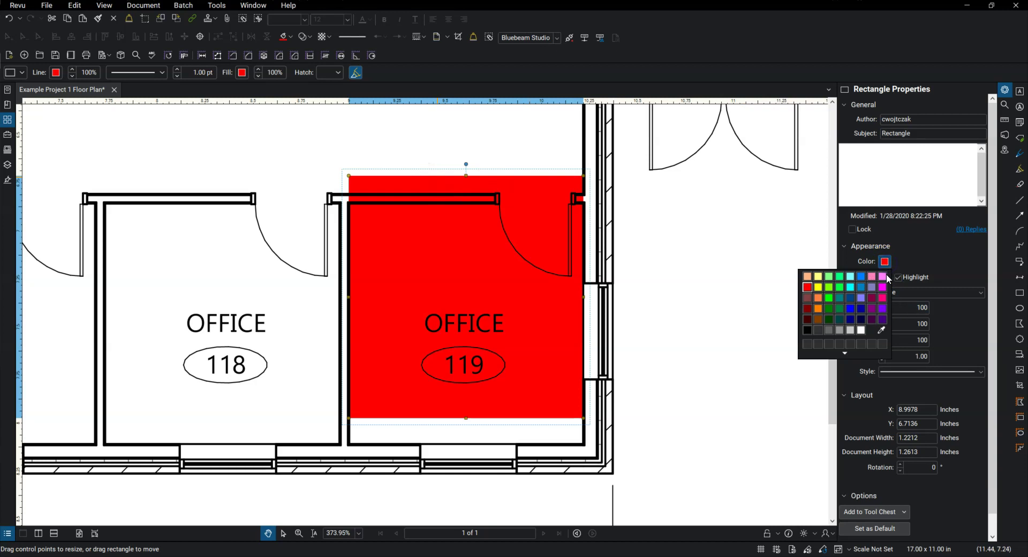
{"action": "left_click", "coordinate": [857, 307]}
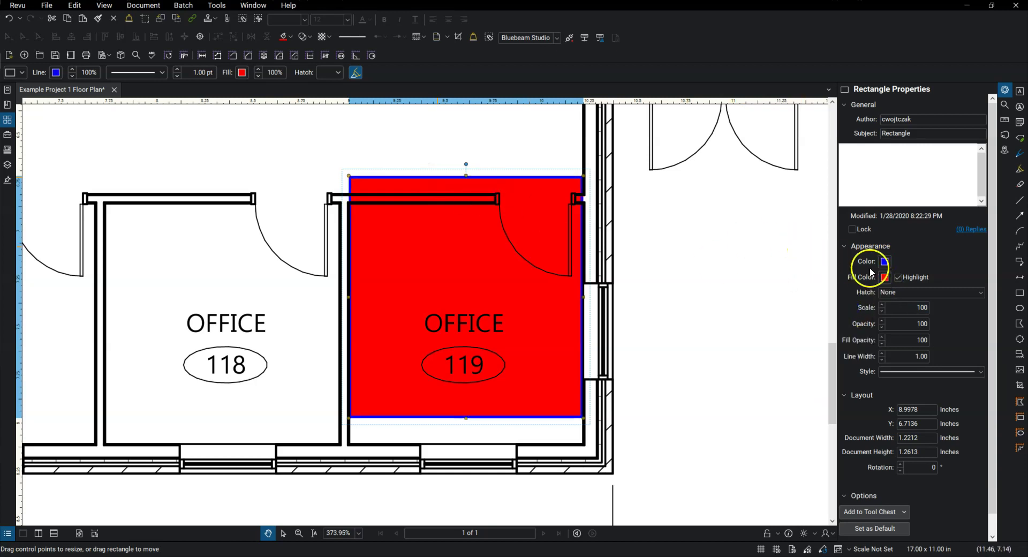
{"action": "left_click", "coordinate": [882, 353]}
{"action": "left_click", "coordinate": [882, 354]}
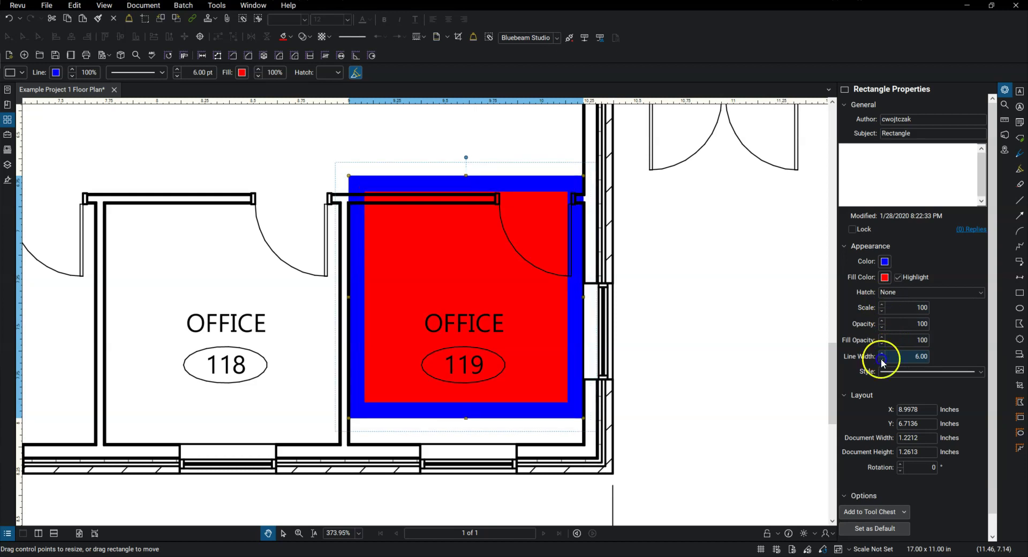
{"action": "left_click", "coordinate": [882, 360]}
{"action": "left_click", "coordinate": [882, 361]}
{"action": "left_click", "coordinate": [882, 360]}
{"action": "left_click", "coordinate": [882, 361]}
{"action": "left_click", "coordinate": [882, 360]}
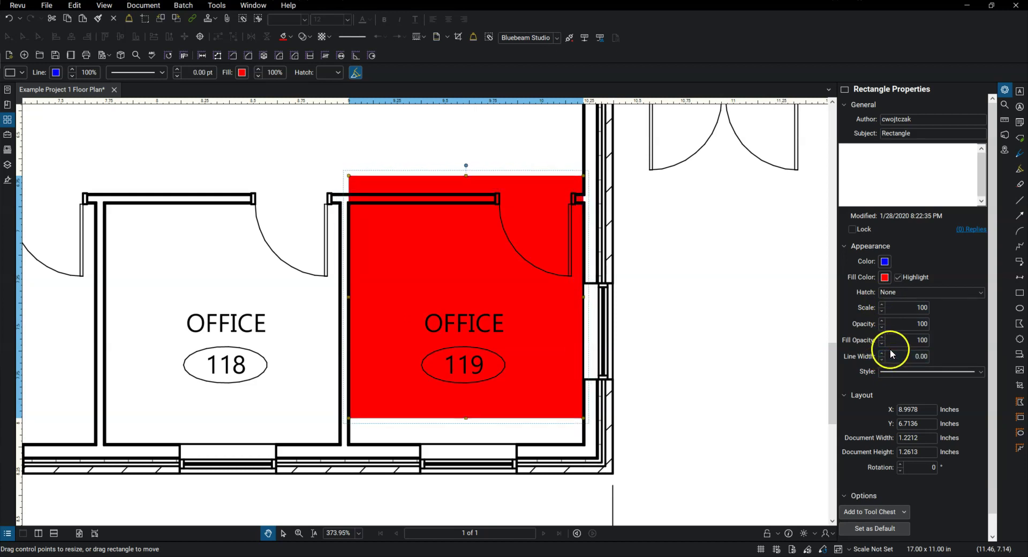
Step: Set the rectangle's fill opacity to 30 and move it back down to fit within Office 119
{"action": "left_click", "coordinate": [904, 342]}
{"action": "type", "text": "30"}
{"action": "key", "text": "Return"}
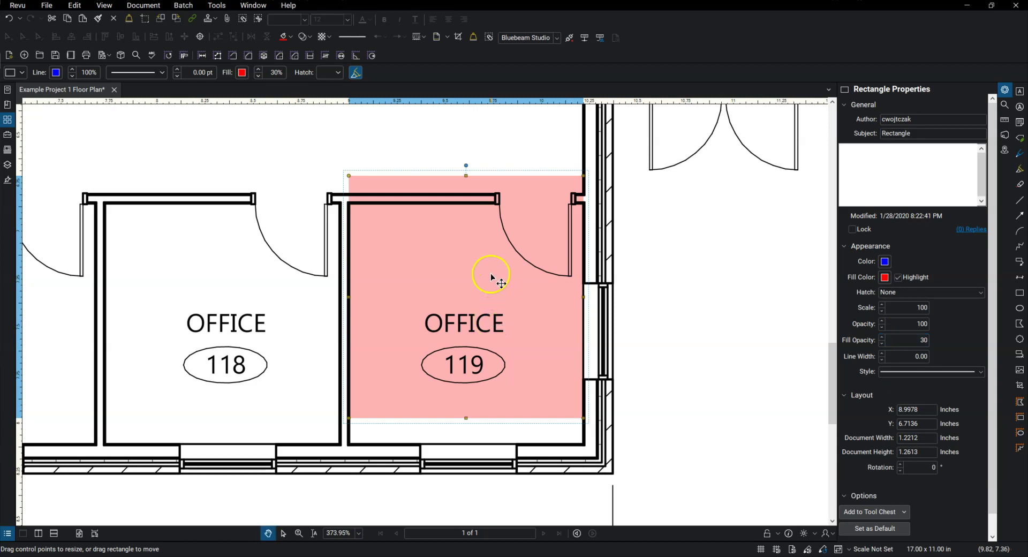
{"action": "left_click_drag", "start_coordinate": [489, 275], "coordinate": [490, 297]}
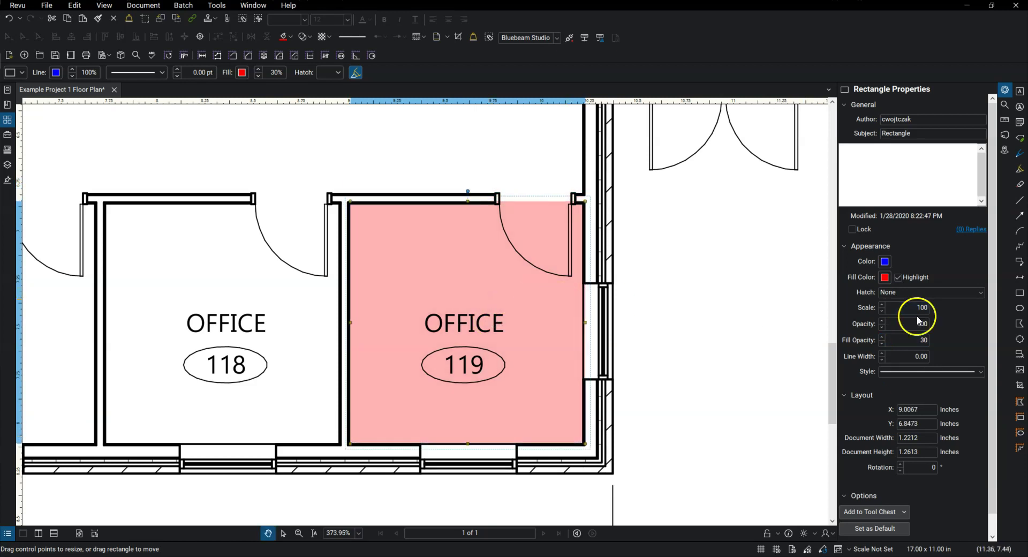
Step: Set the rectangle's fill opacity to 60 and toggle its Highlight option off and on again
{"action": "left_click", "coordinate": [898, 277]}
{"action": "scroll", "coordinate": [475, 345], "scroll_direction": "up", "scroll_amount": 3}
{"action": "double_click", "coordinate": [923, 340]}
{"action": "key", "text": "Return"}
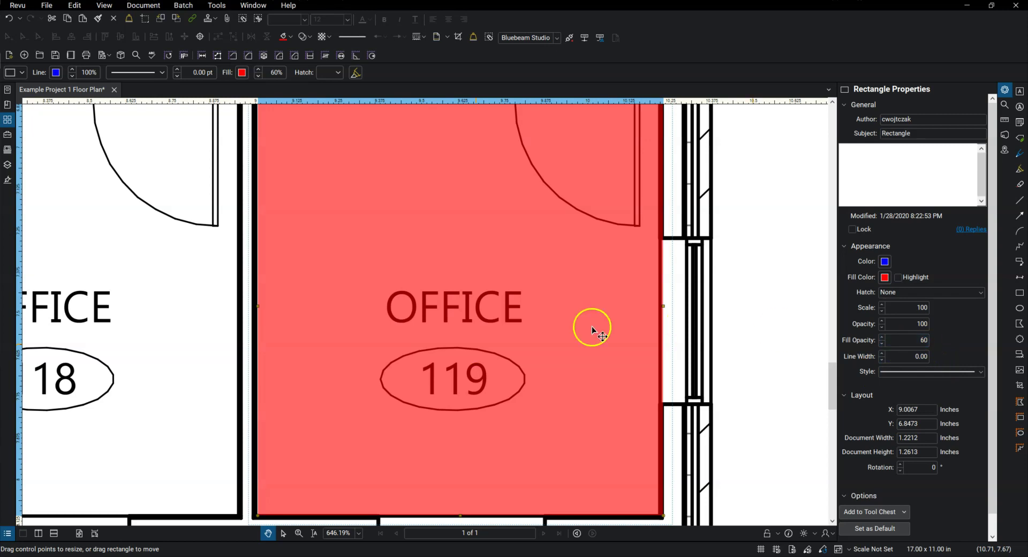
{"action": "scroll", "coordinate": [557, 328], "scroll_direction": "down", "scroll_amount": 3}
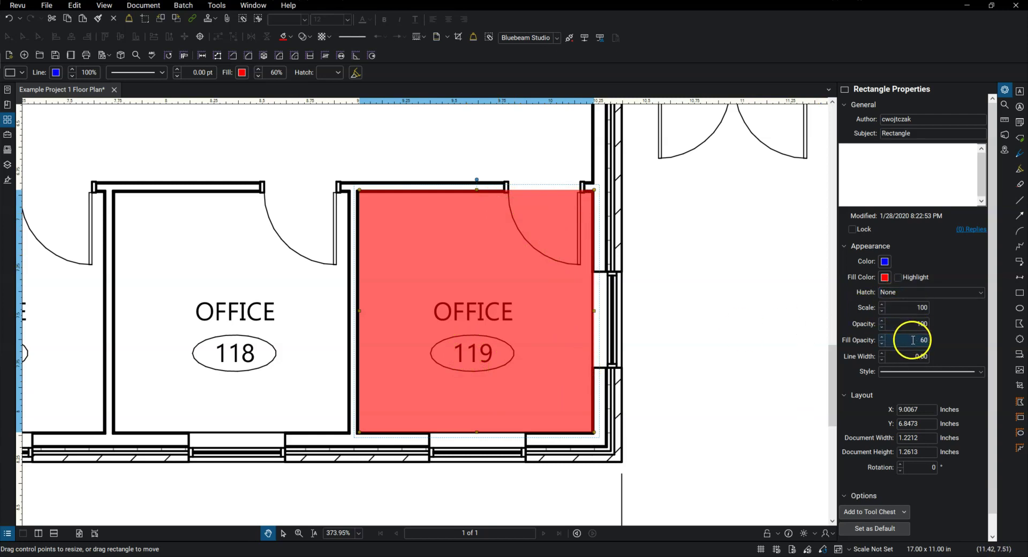
{"action": "left_click", "coordinate": [900, 278]}
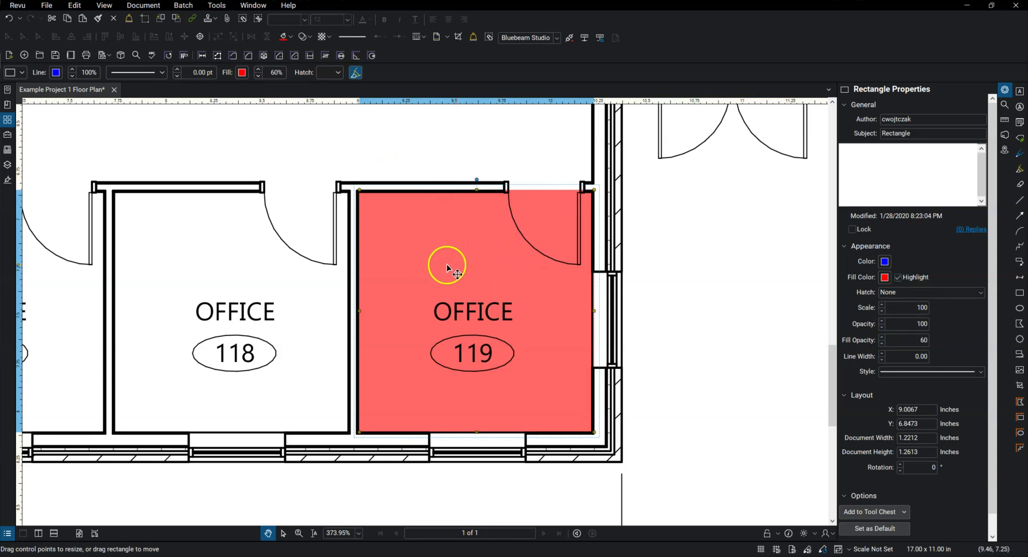
Step: Paste a copy of the Office 119 highlight rectangle and position it over Office 118
{"action": "scroll", "coordinate": [447, 264], "scroll_direction": "down", "scroll_amount": 4}
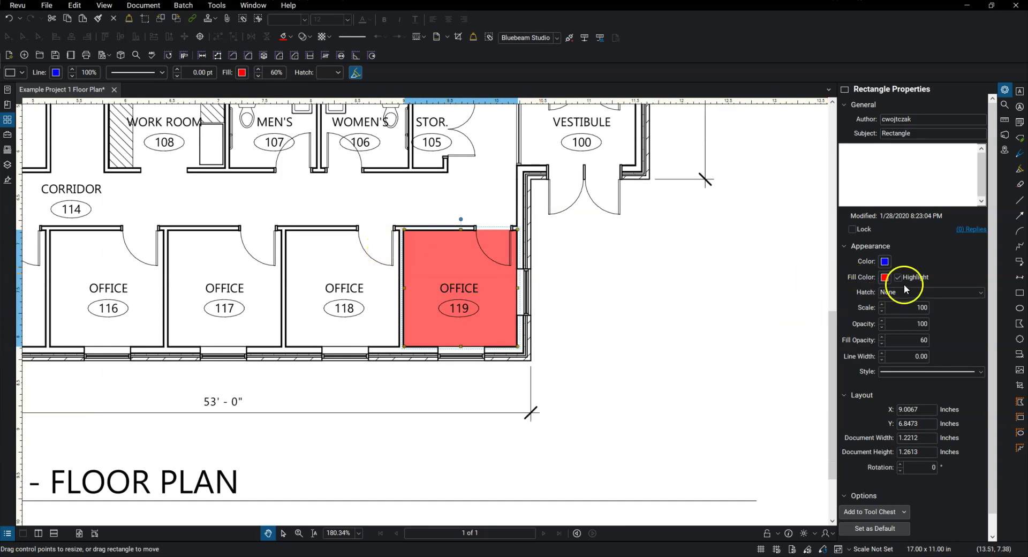
{"action": "scroll", "coordinate": [328, 282], "scroll_direction": "up", "scroll_amount": 3}
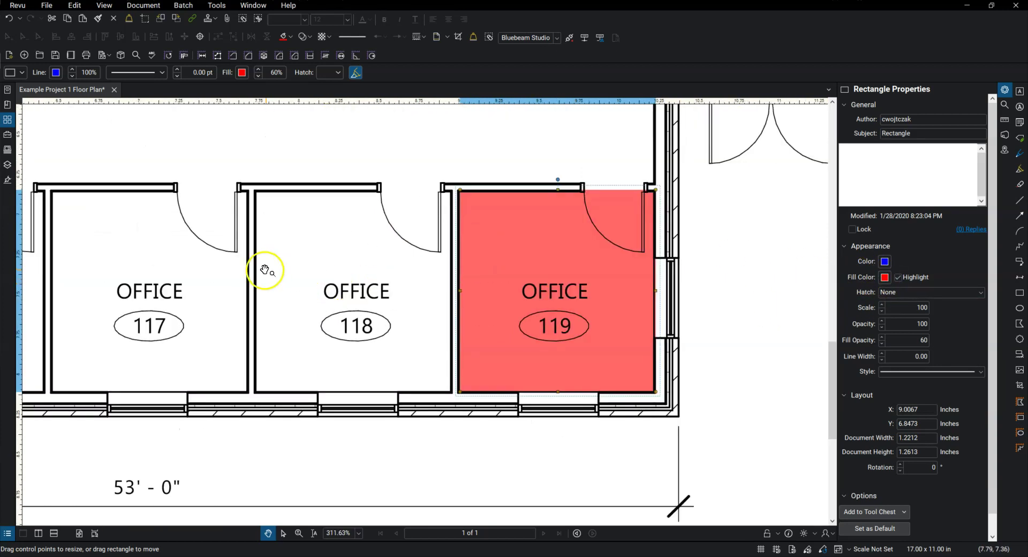
{"action": "scroll", "coordinate": [530, 307], "scroll_direction": "down", "scroll_amount": 1}
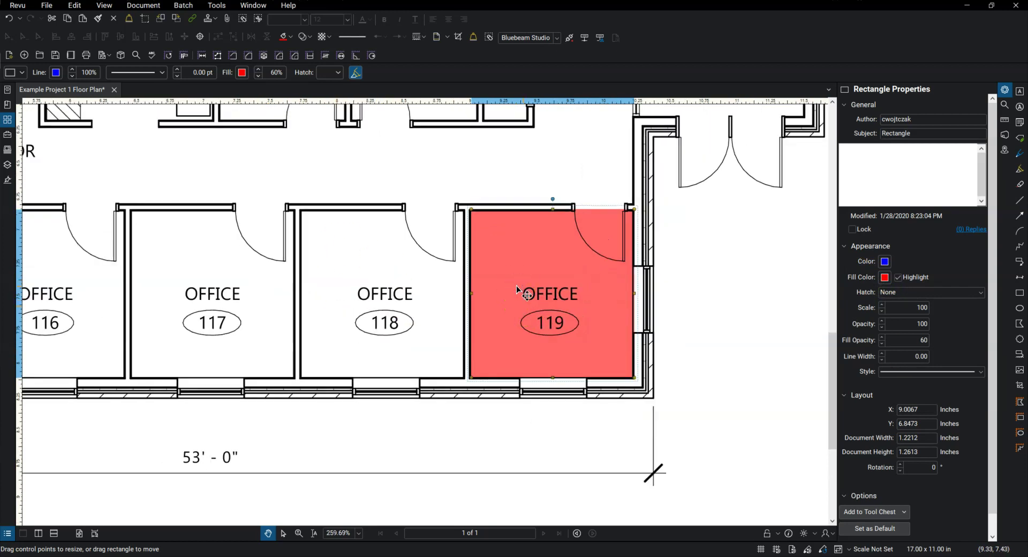
{"action": "key", "text": "ctrl+v"}
{"action": "left_click_drag", "start_coordinate": [535, 280], "coordinate": [335, 355]}
{"action": "scroll", "coordinate": [358, 341], "scroll_direction": "down", "scroll_amount": 2}
{"action": "left_click", "coordinate": [257, 293]}
{"action": "left_click_drag", "start_coordinate": [257, 293], "coordinate": [374, 305]}
Step: Draw a closed polygon, about 2.74 by 2.15 inches, tracing the Collaboration 102 area around its partition and down to the reception desk
{"action": "scroll", "coordinate": [275, 305], "scroll_direction": "up", "scroll_amount": 1}
{"action": "scroll", "coordinate": [275, 305], "scroll_direction": "down", "scroll_amount": 3}
{"action": "scroll", "coordinate": [283, 339], "scroll_direction": "up", "scroll_amount": 1}
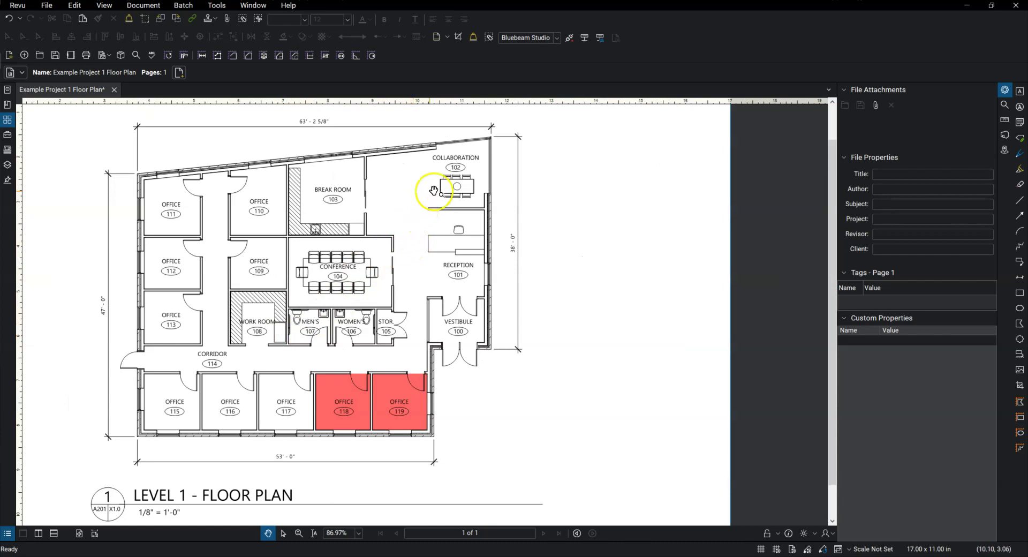
{"action": "scroll", "coordinate": [428, 165], "scroll_direction": "up", "scroll_amount": 2}
{"action": "left_click_drag", "start_coordinate": [426, 165], "coordinate": [420, 218]}
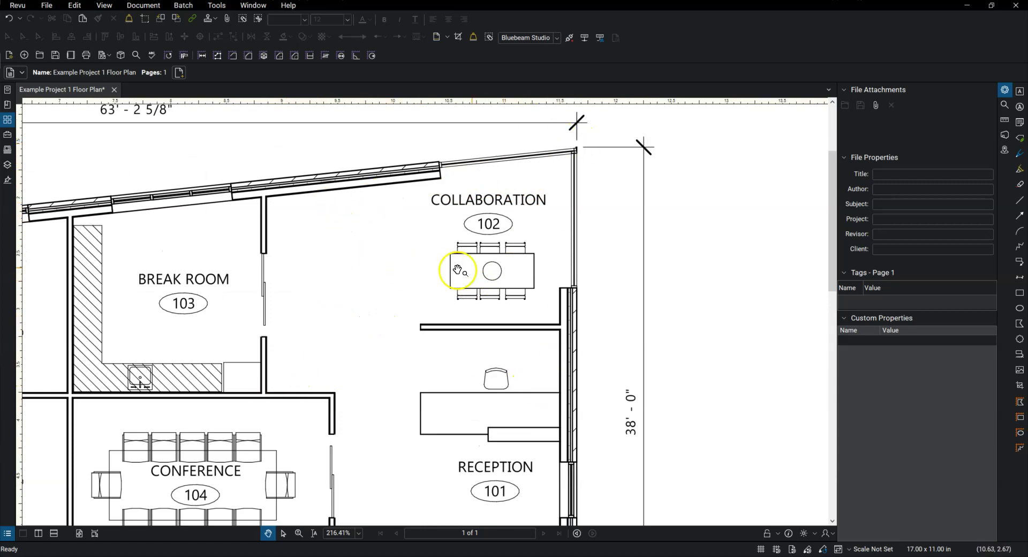
{"action": "left_click", "coordinate": [1019, 324]}
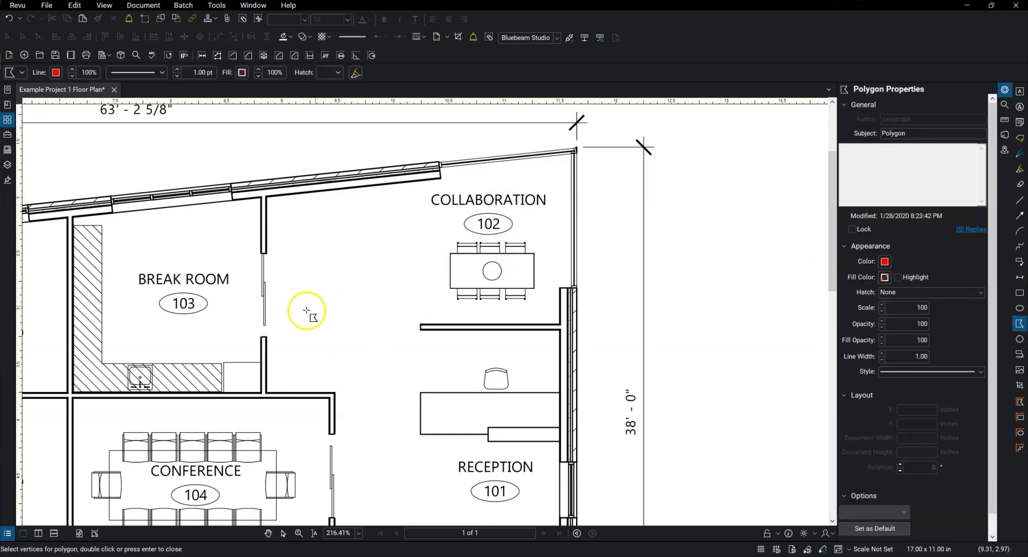
{"action": "scroll", "coordinate": [450, 318], "scroll_direction": "up", "scroll_amount": 1}
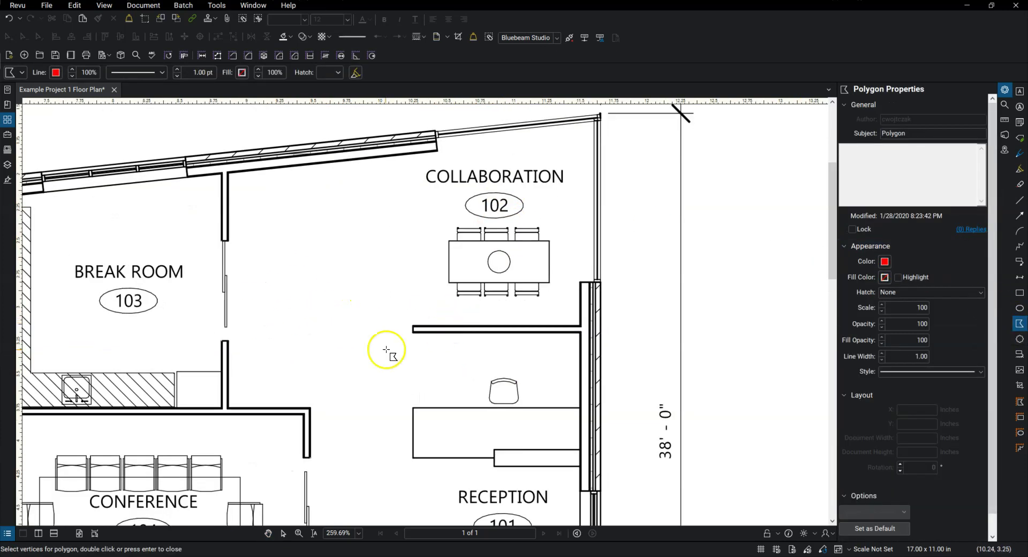
{"action": "left_click", "coordinate": [229, 407]}
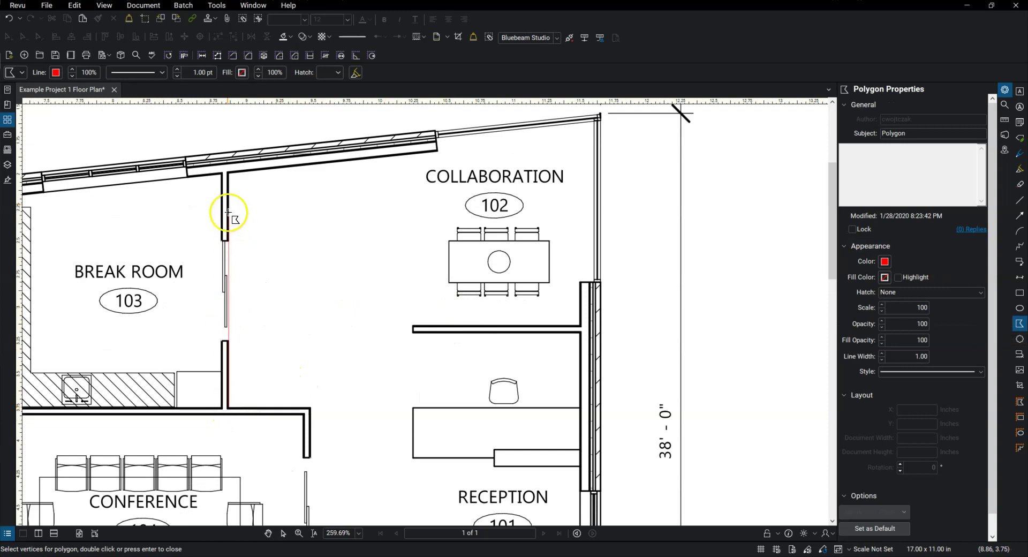
{"action": "left_click", "coordinate": [229, 173]}
{"action": "left_click", "coordinate": [438, 137]}
{"action": "left_click", "coordinate": [596, 119]}
{"action": "left_click", "coordinate": [595, 275]}
{"action": "left_click", "coordinate": [580, 282]}
{"action": "left_click", "coordinate": [581, 325]}
{"action": "left_click", "coordinate": [412, 325]}
{"action": "left_click", "coordinate": [412, 332]}
{"action": "left_click", "coordinate": [580, 332]}
{"action": "left_click", "coordinate": [580, 408]}
{"action": "double_click", "coordinate": [228, 407]}
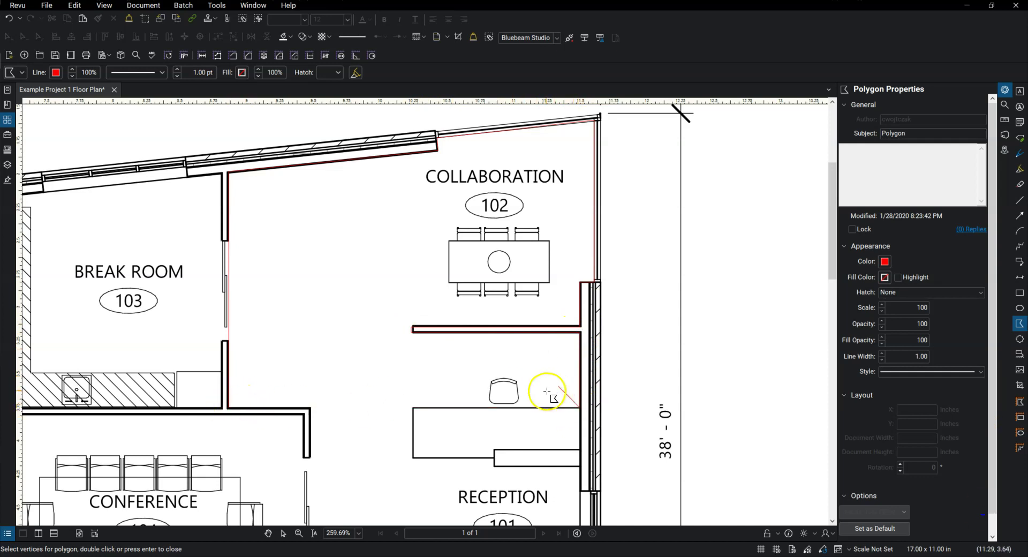
{"action": "double_click", "coordinate": [567, 409]}
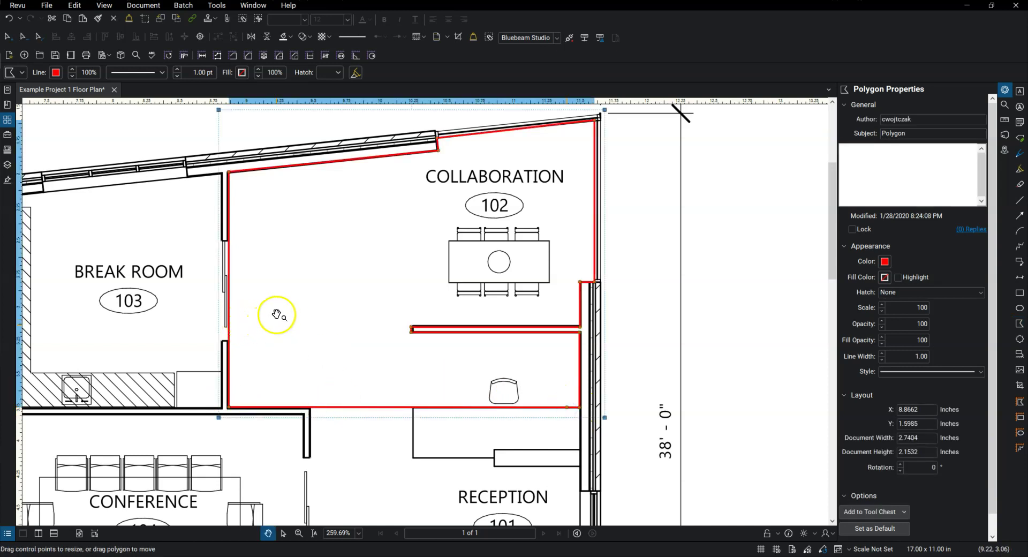
Step: Fill the Collaboration area polygon with red as a highlight at 30 fill opacity, and deselect it
{"action": "left_click", "coordinate": [884, 277]}
{"action": "left_click", "coordinate": [806, 304]}
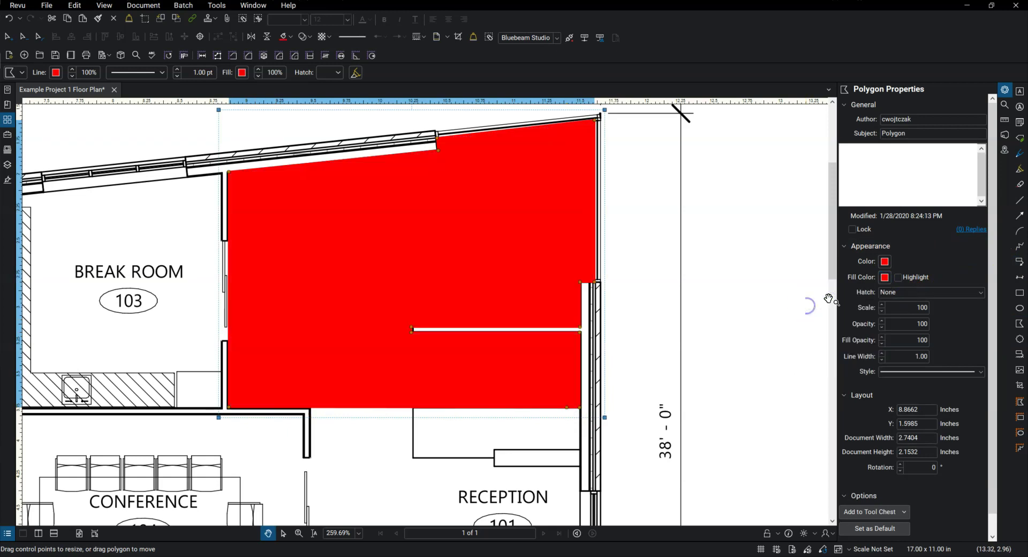
{"action": "left_click", "coordinate": [899, 276]}
{"action": "double_click", "coordinate": [912, 337]}
{"action": "key", "text": "Return"}
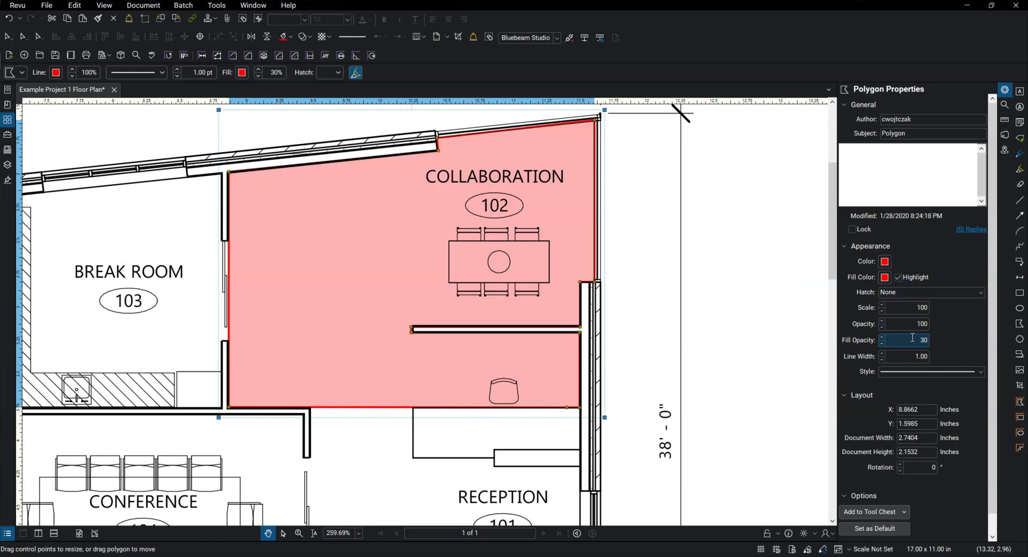
{"action": "left_click", "coordinate": [521, 296]}
{"action": "left_click", "coordinate": [638, 274]}
Step: Change the Collaboration area polygon's fill colour to green and finally to blue, and deselect it
{"action": "scroll", "coordinate": [637, 274], "scroll_direction": "down", "scroll_amount": 3}
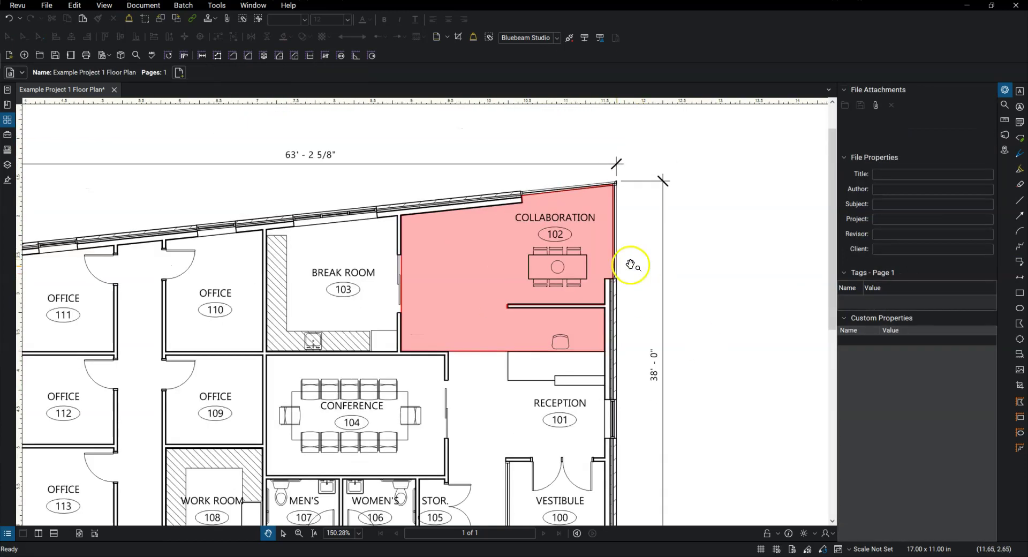
{"action": "scroll", "coordinate": [581, 271], "scroll_direction": "down", "scroll_amount": 2}
{"action": "scroll", "coordinate": [546, 276], "scroll_direction": "down", "scroll_amount": 2}
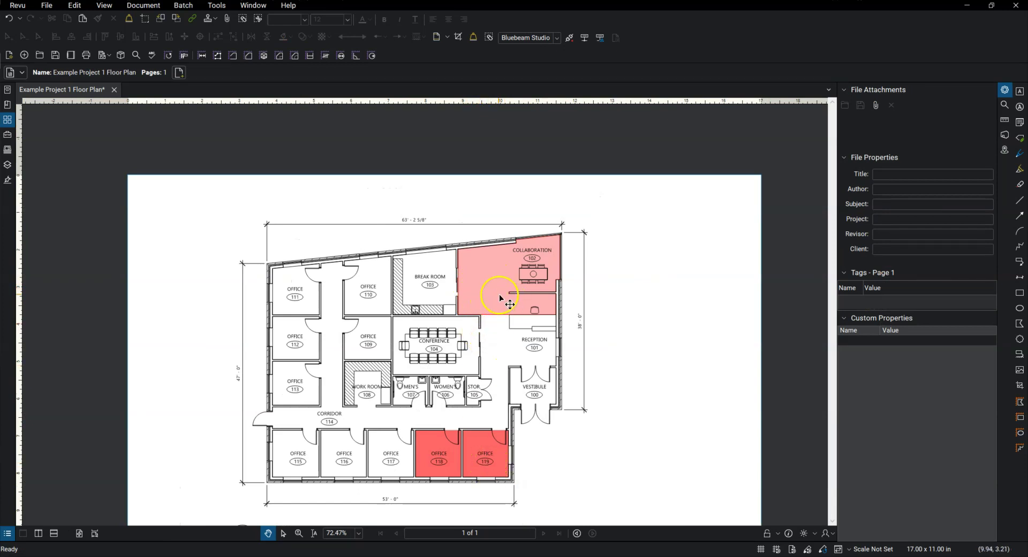
{"action": "left_click", "coordinate": [489, 290]}
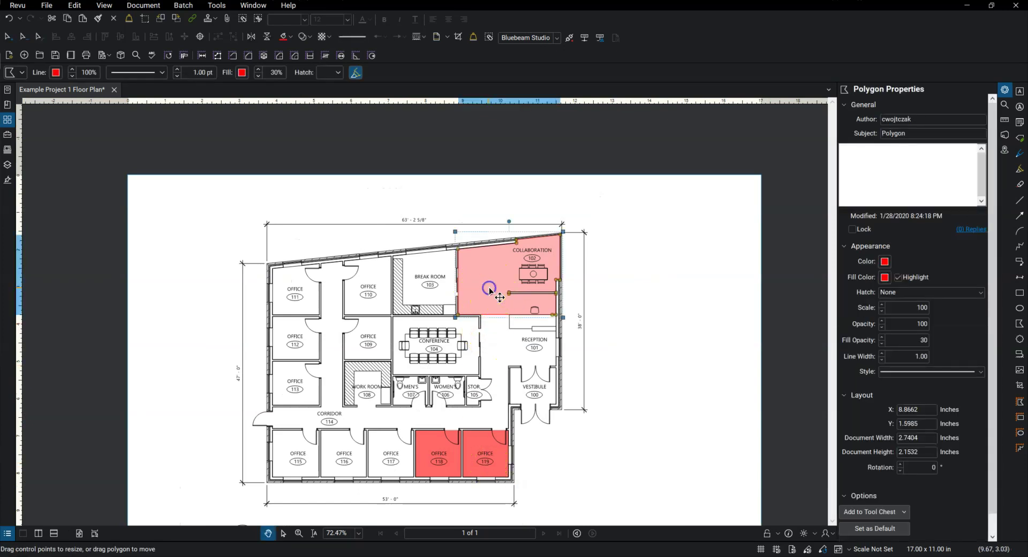
{"action": "left_click", "coordinate": [883, 277]}
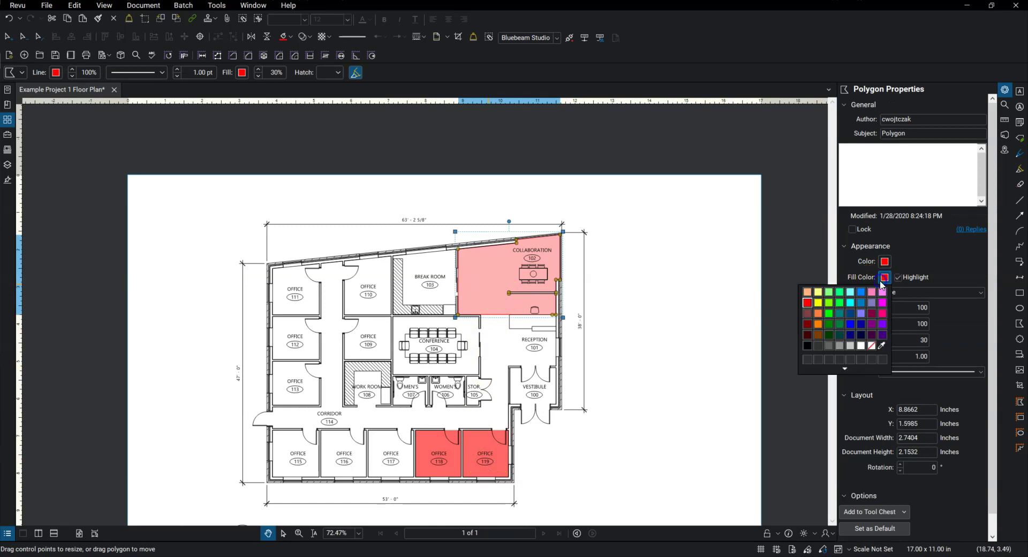
{"action": "left_click", "coordinate": [830, 312]}
{"action": "left_click", "coordinate": [885, 277]}
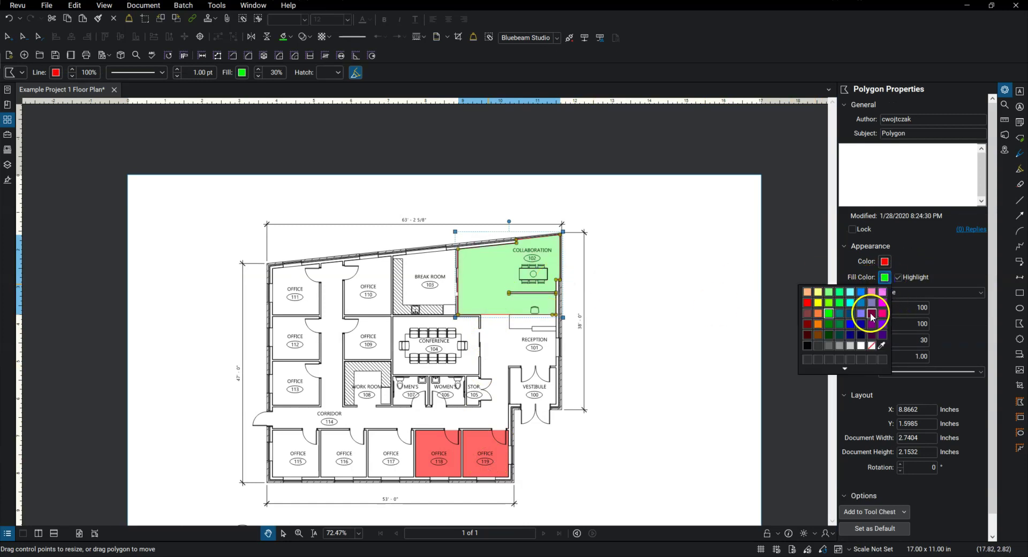
{"action": "left_click", "coordinate": [857, 324]}
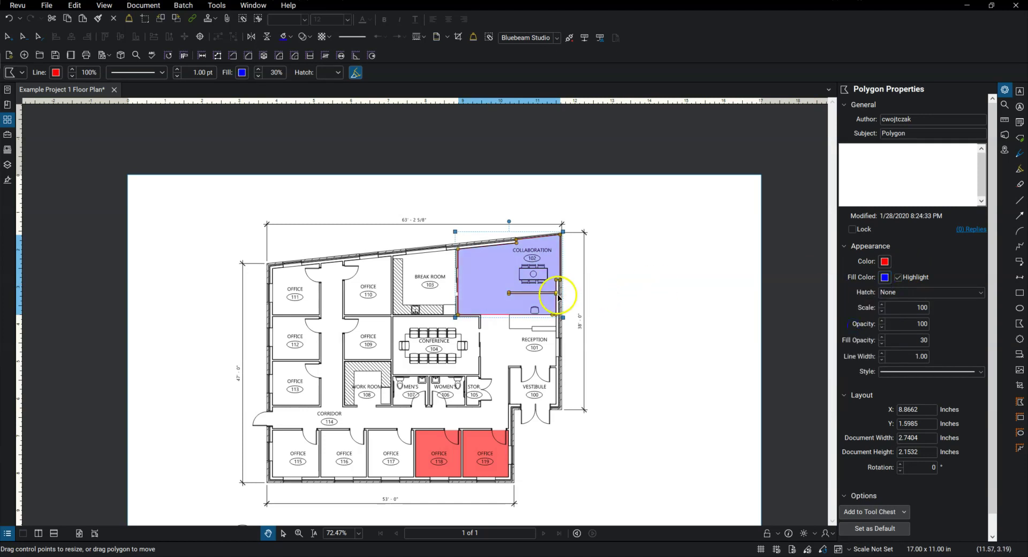
{"action": "left_click", "coordinate": [636, 295]}
{"action": "scroll", "coordinate": [550, 321], "scroll_direction": "down", "scroll_amount": 2}
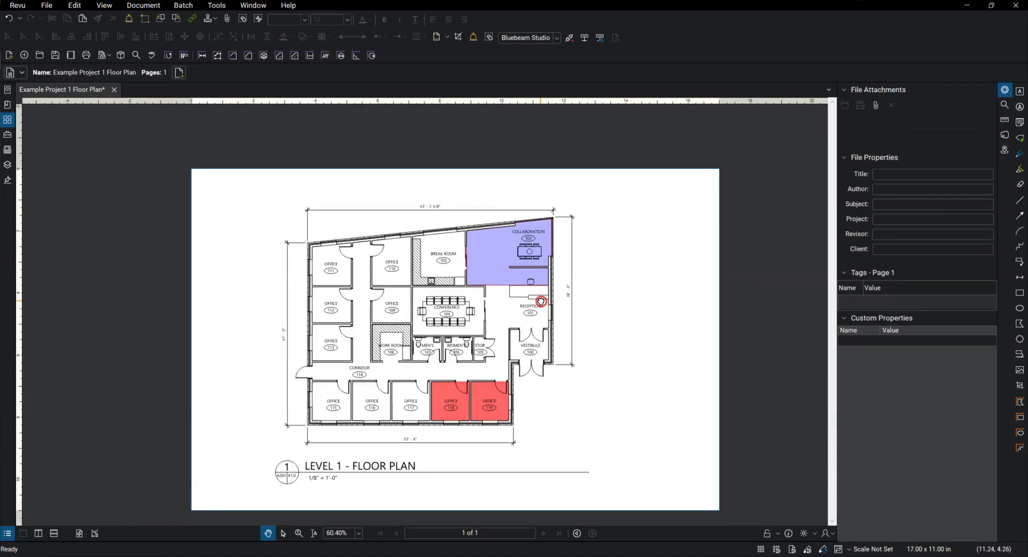
{"action": "scroll", "coordinate": [433, 398], "scroll_direction": "up", "scroll_amount": 2}
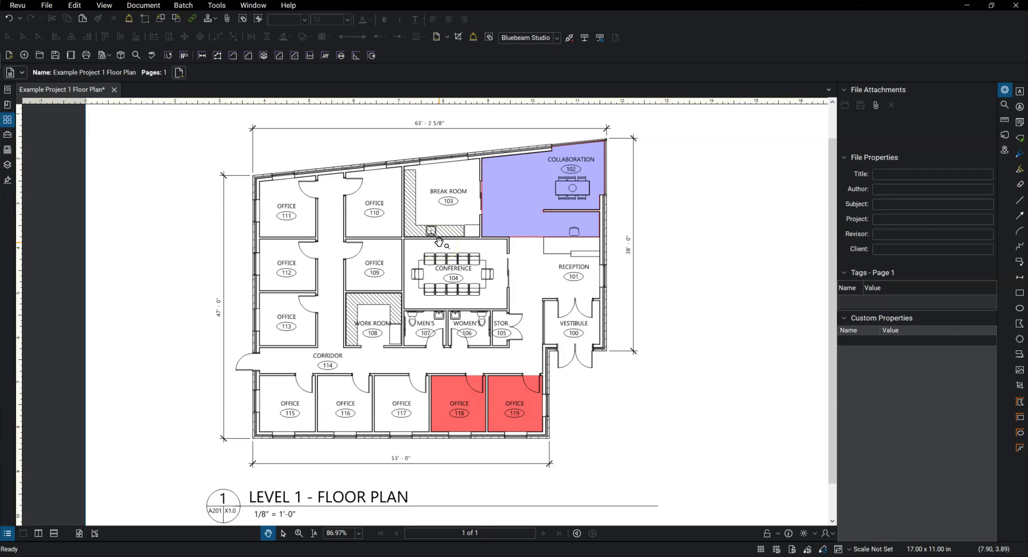
{"action": "left_click", "coordinate": [427, 286]}
{"action": "left_click", "coordinate": [427, 290]}
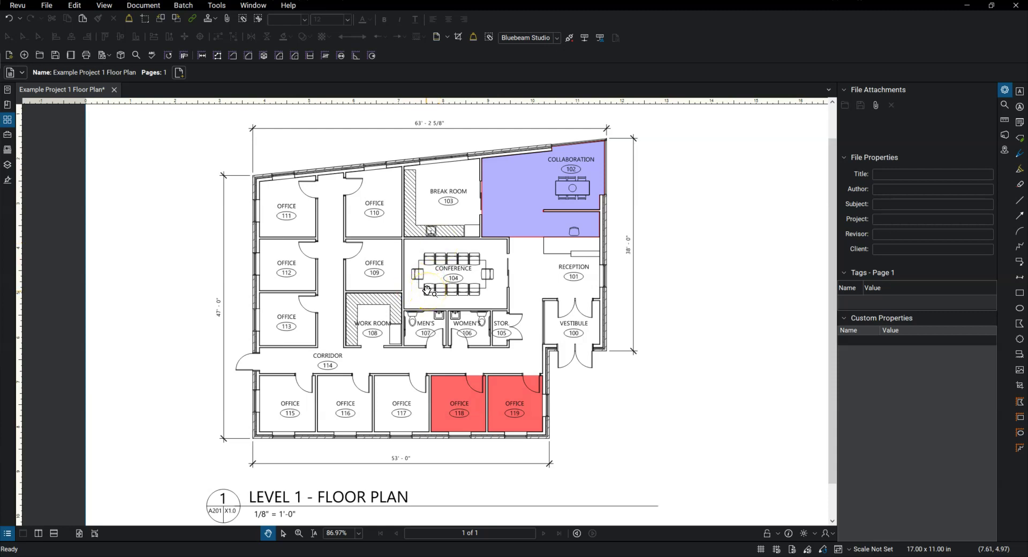